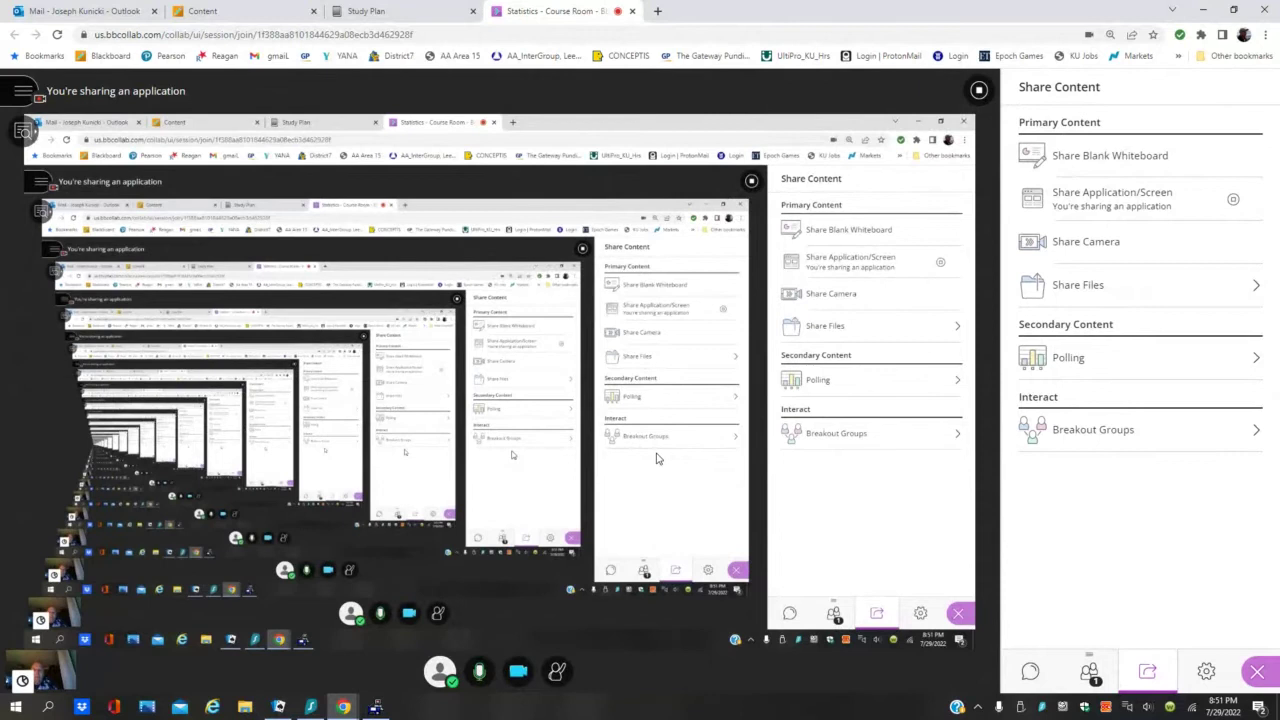
Step: Switch from the Collaborate room to the MyLab Statistics study plan tab
click(420, 14)
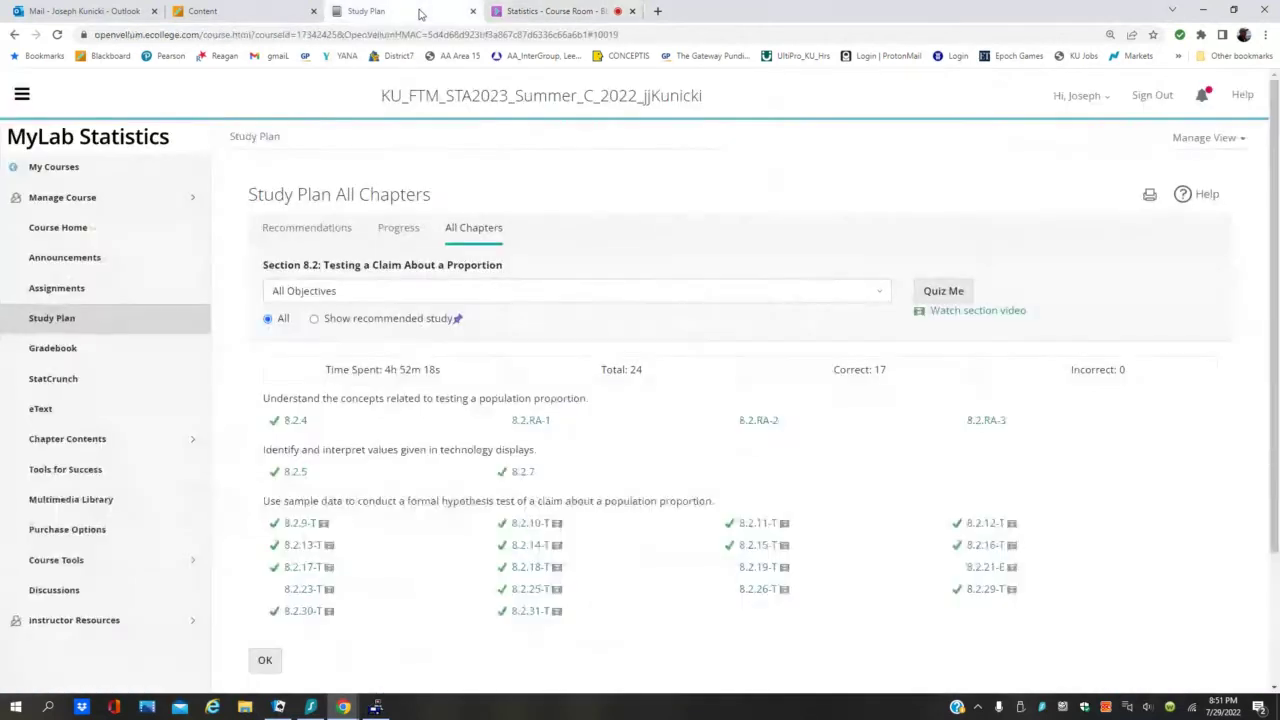
Step: Open question 8.2.30-T and submit option A: H0: p = 0.8, H1: p ≠ 0.8
click(305, 611)
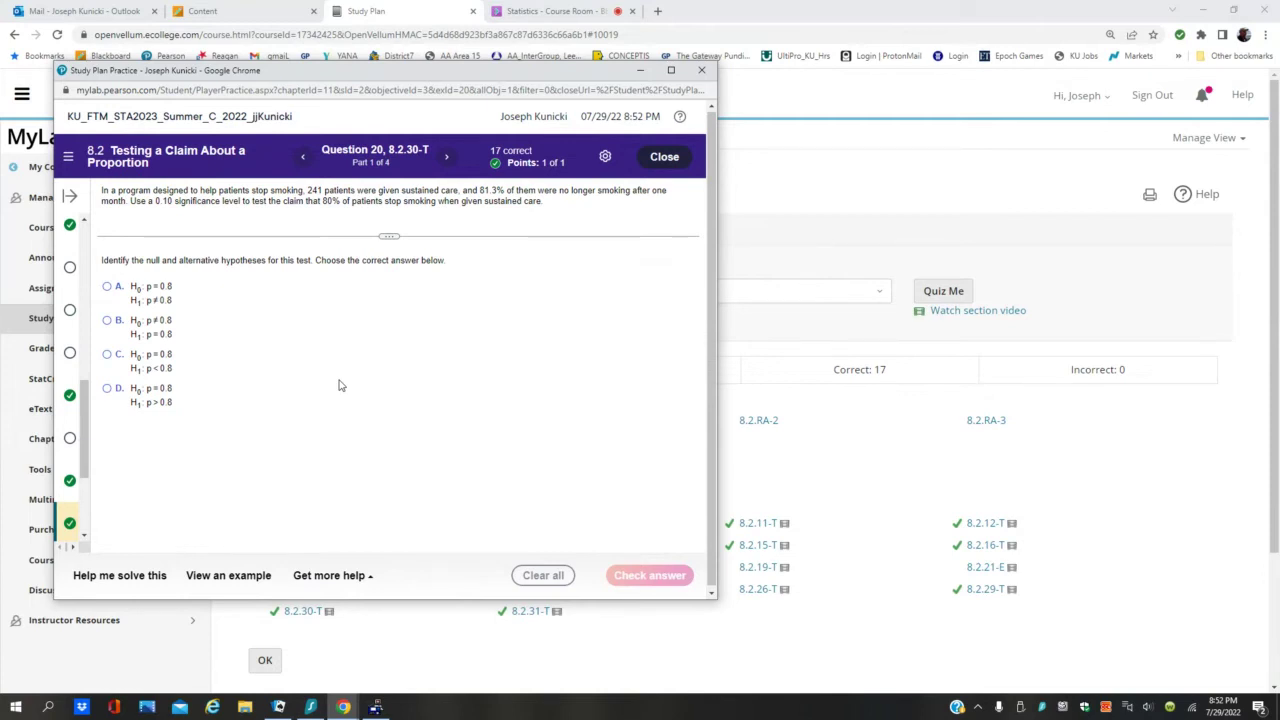
click(108, 290)
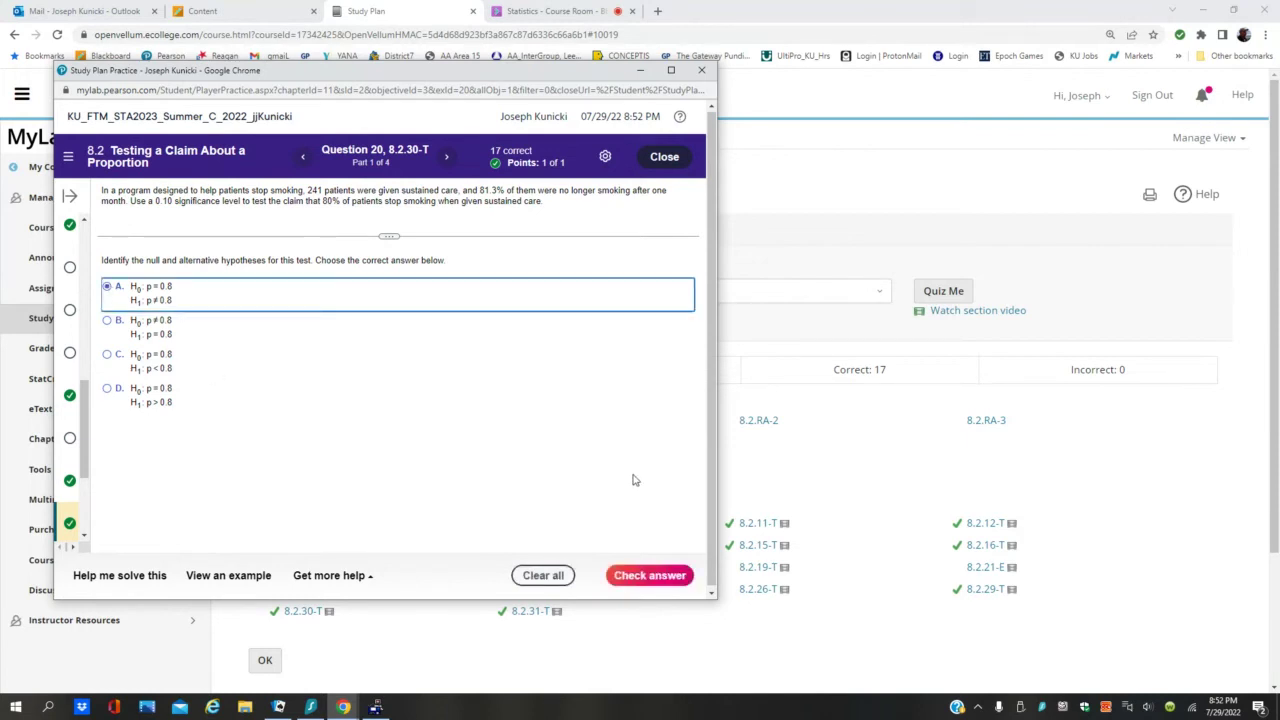
click(676, 578)
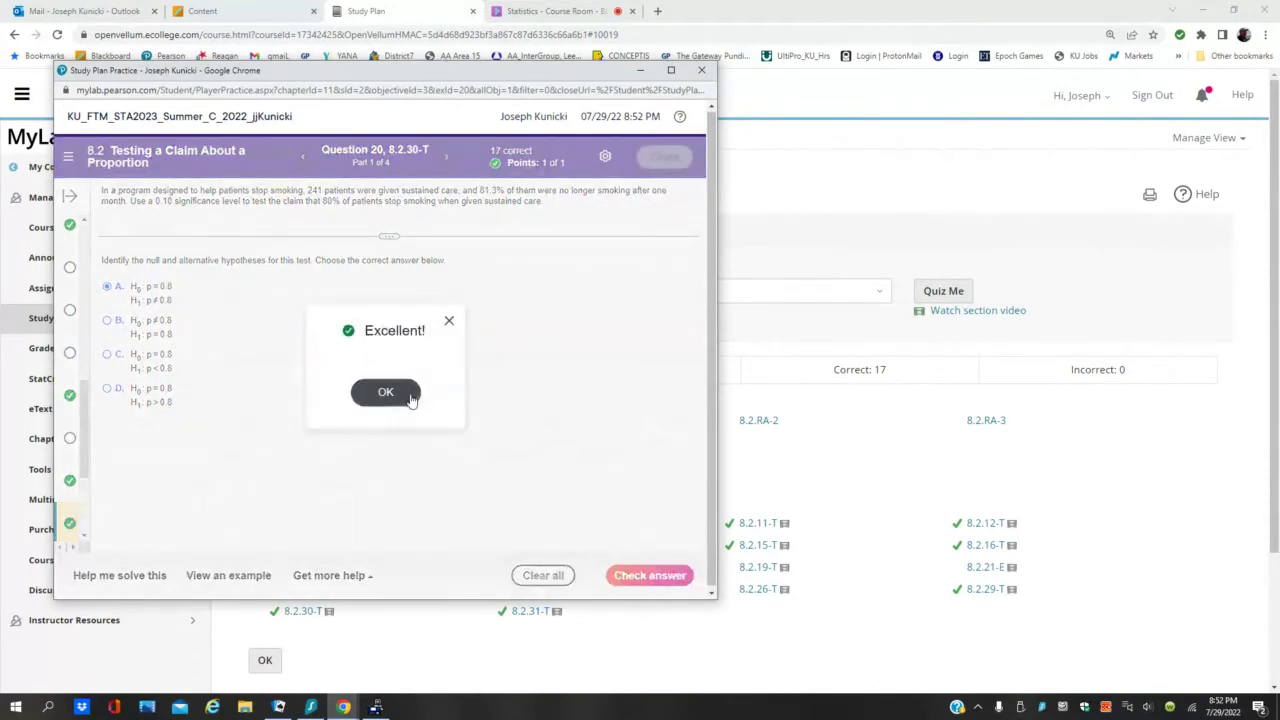
Step: Continue to part 2 and launch StatCrunch from the Get more help options
click(409, 396)
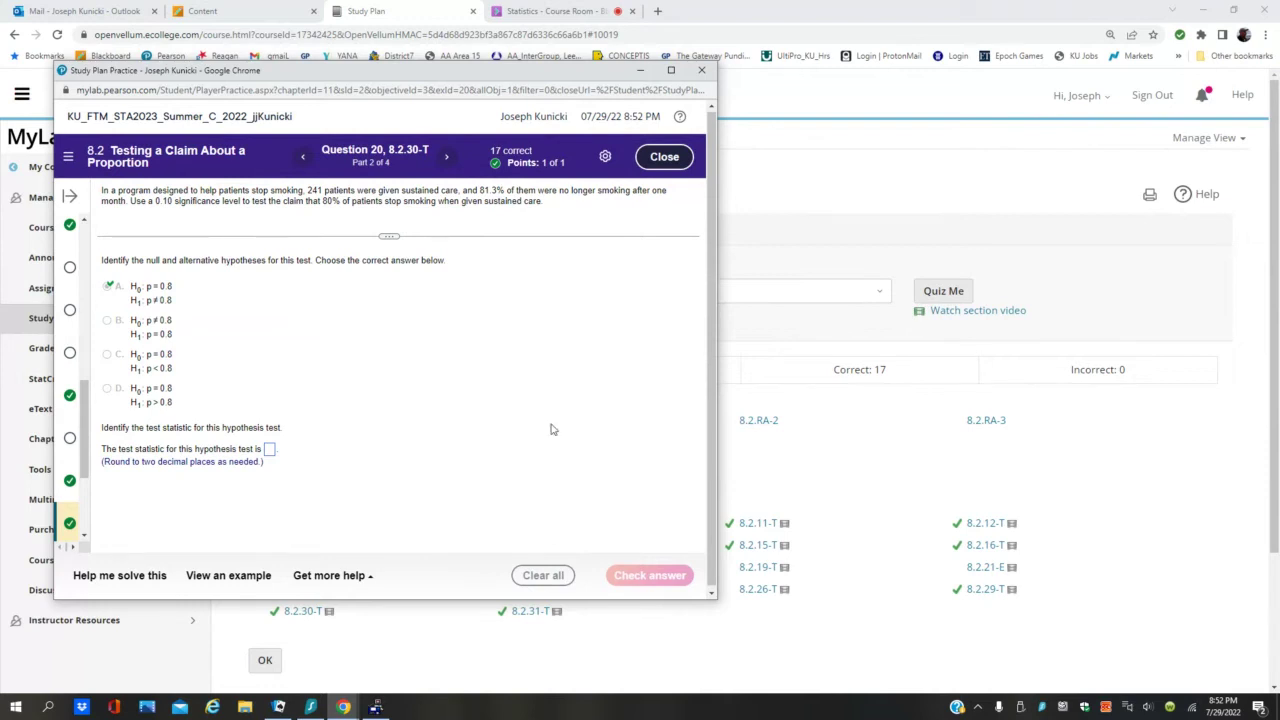
click(333, 577)
click(348, 486)
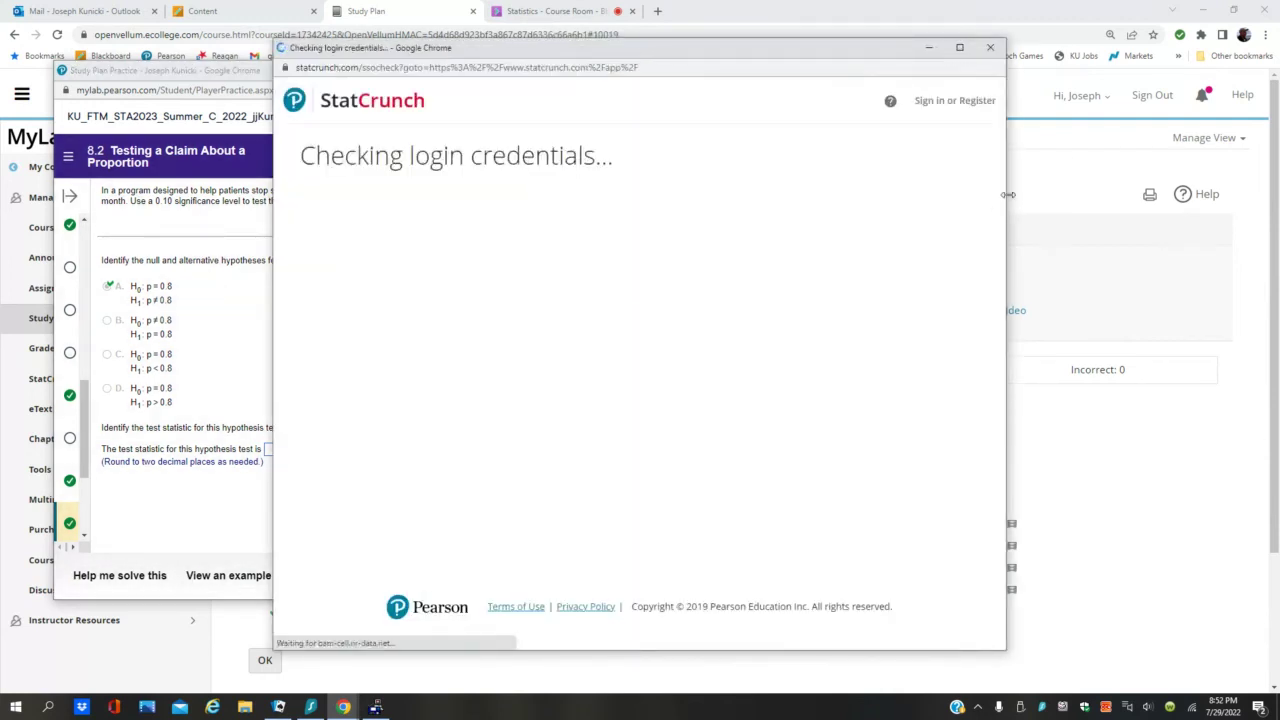
Step: Narrow the StatCrunch window, move it to the upper right, and make it taller
drag(1006, 205, 786, 213)
drag(567, 47, 1013, 33)
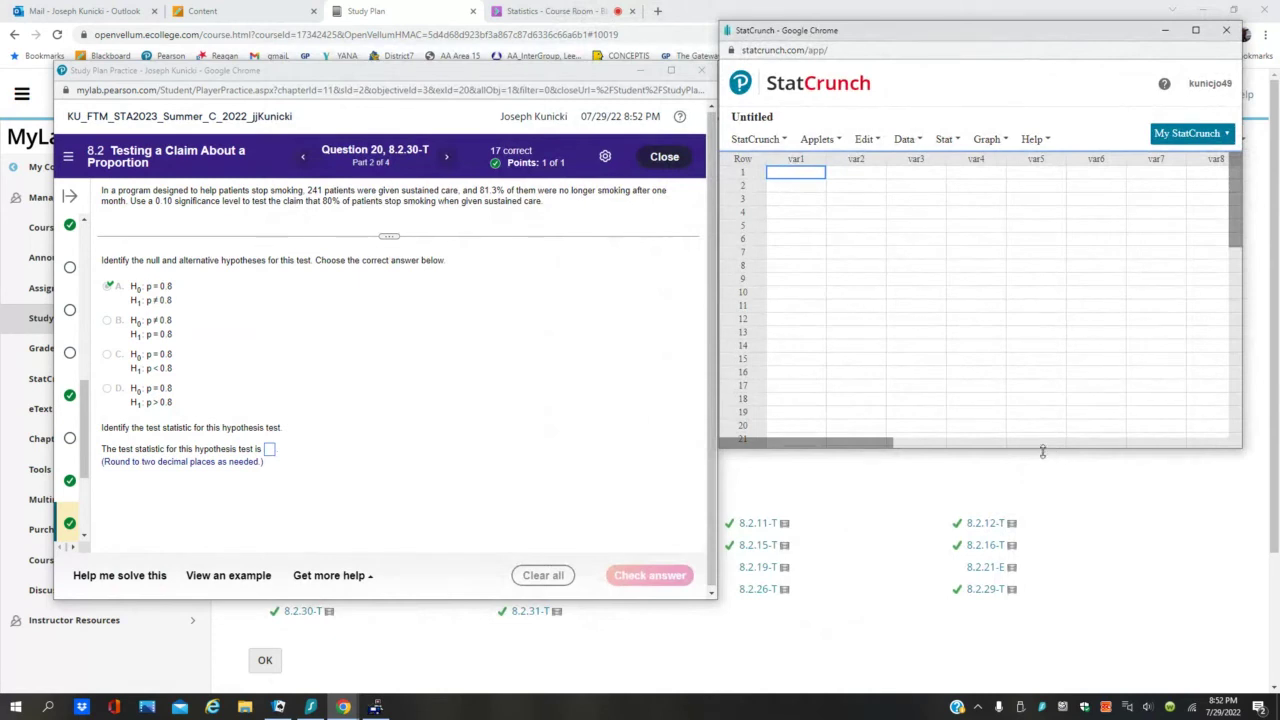
drag(1045, 448, 1045, 568)
Step: Start a one-sample proportion test with summary values: 0.813*241 successes out of 241 observations
click(950, 148)
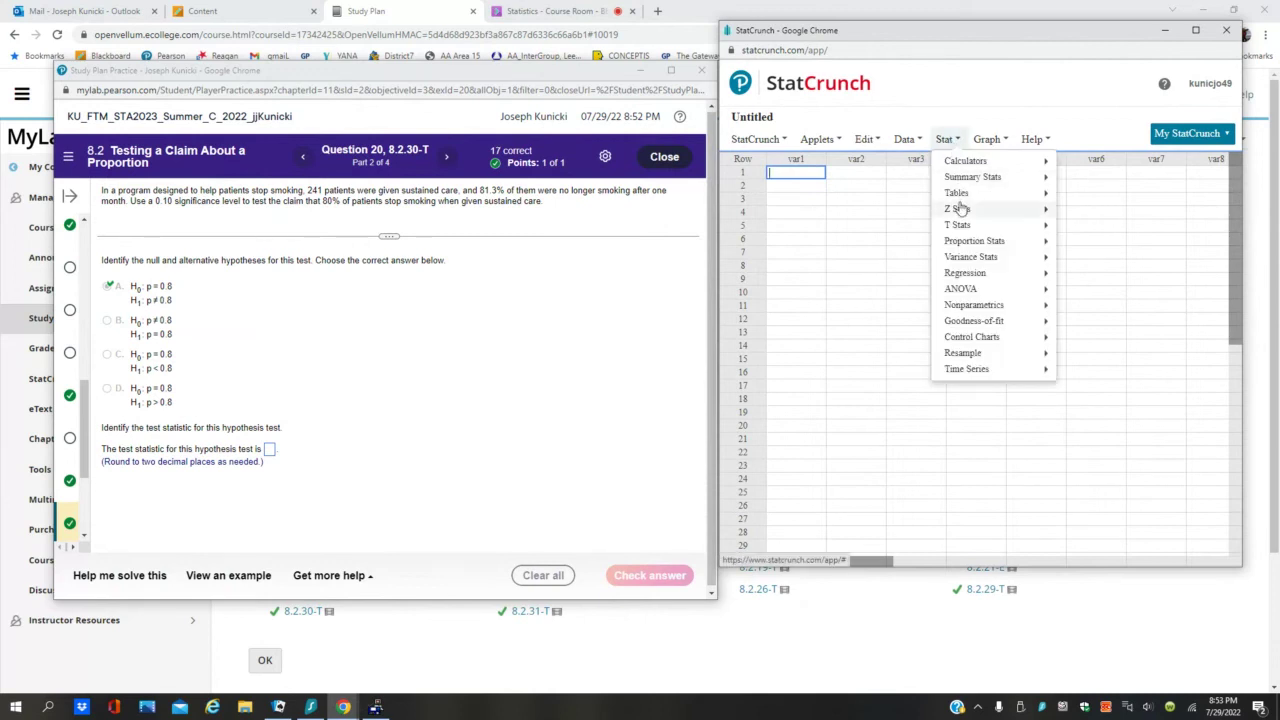
mouse_move(971, 241)
mouse_move(1076, 248)
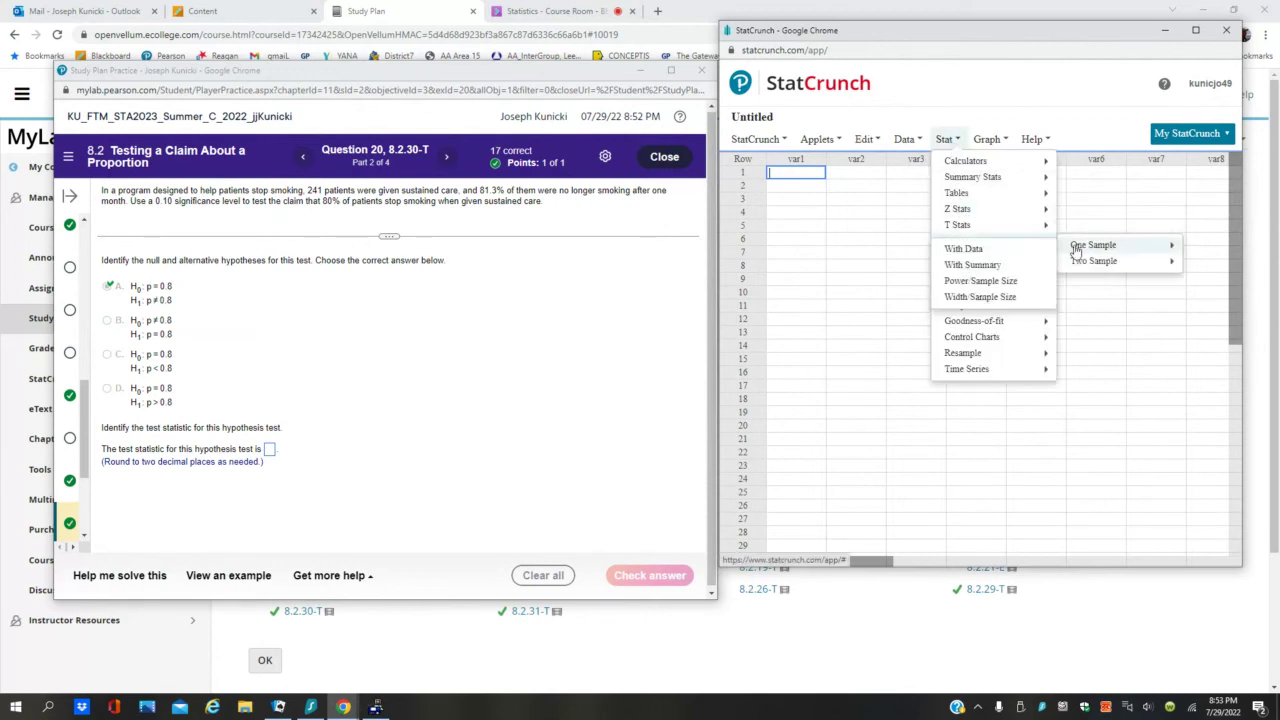
click(1012, 275)
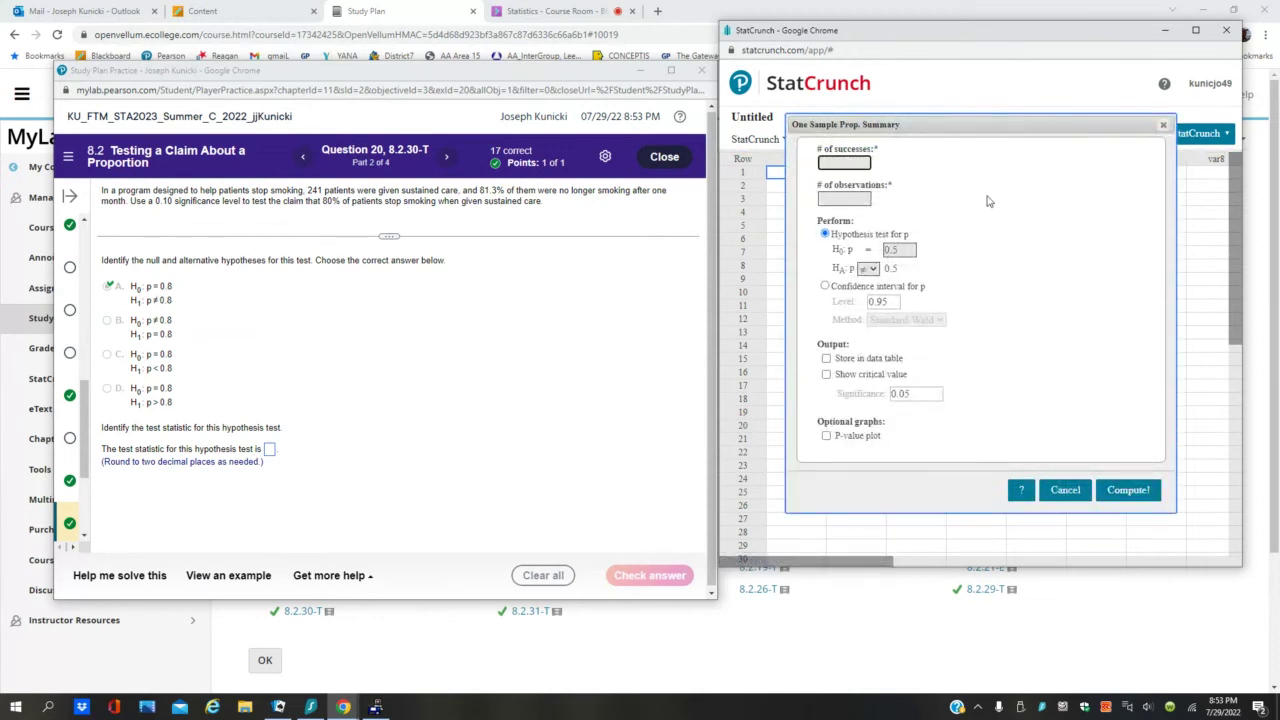
text(1)
text(.813)
text(*)
text(241)
key(Tab)
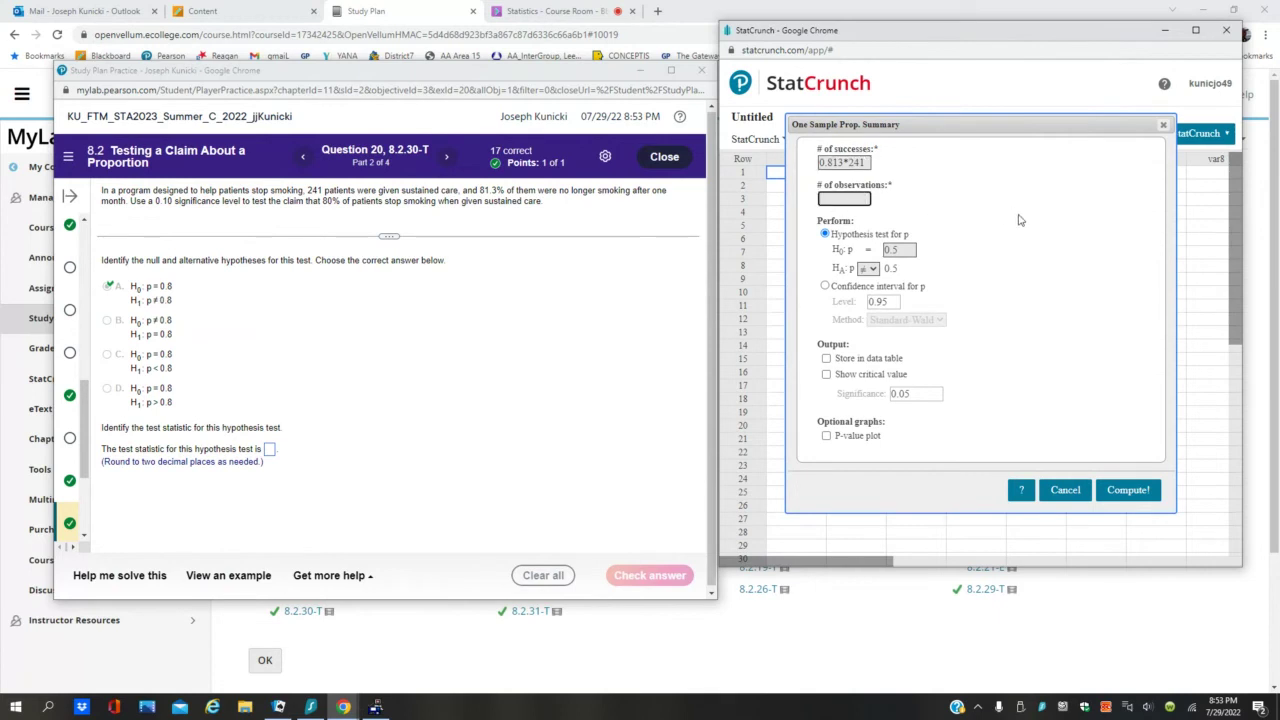
text(241)
Step: Set the null proportion to 0.80 with a two-sided ≠ alternative and compute
drag(906, 250, 866, 252)
text(0.80)
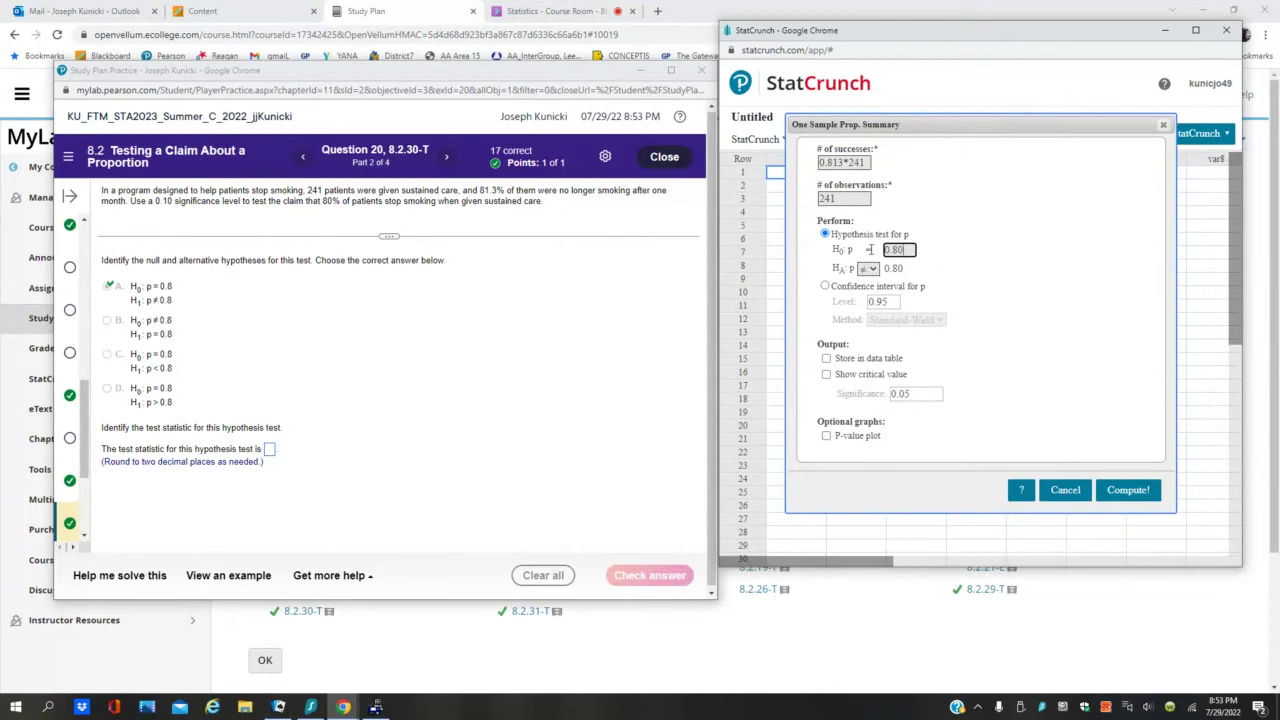
click(870, 269)
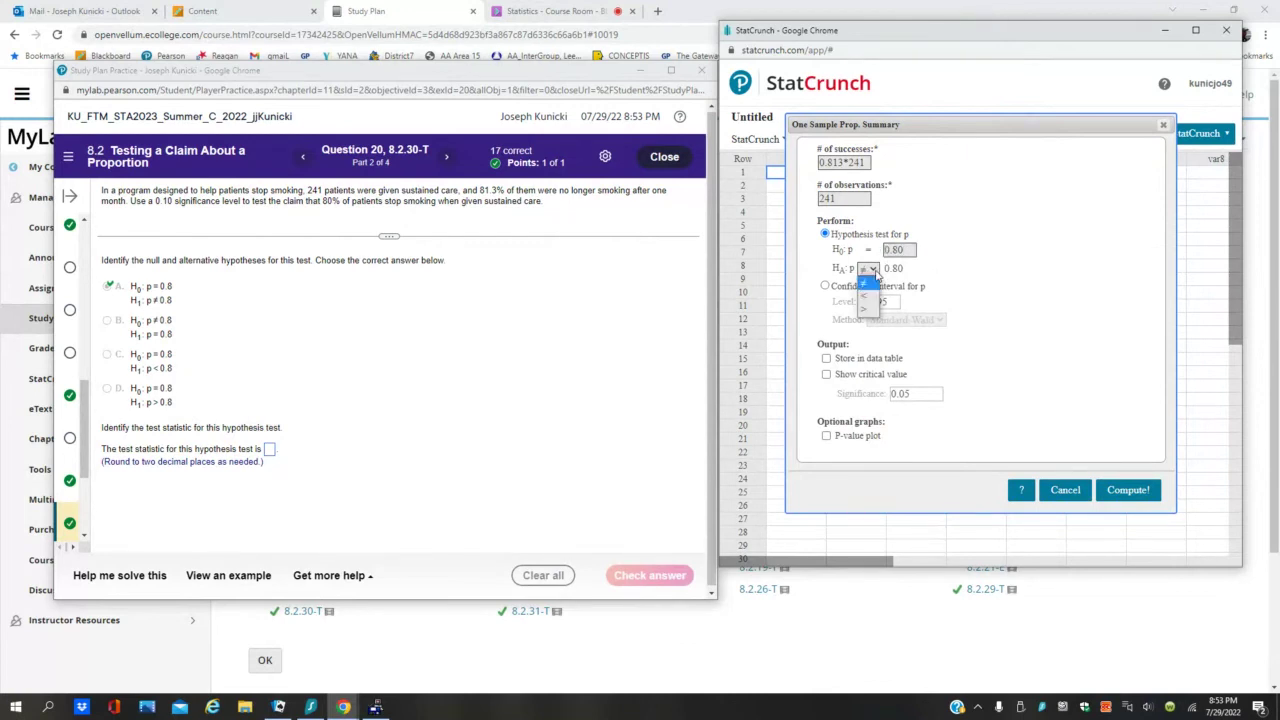
click(868, 283)
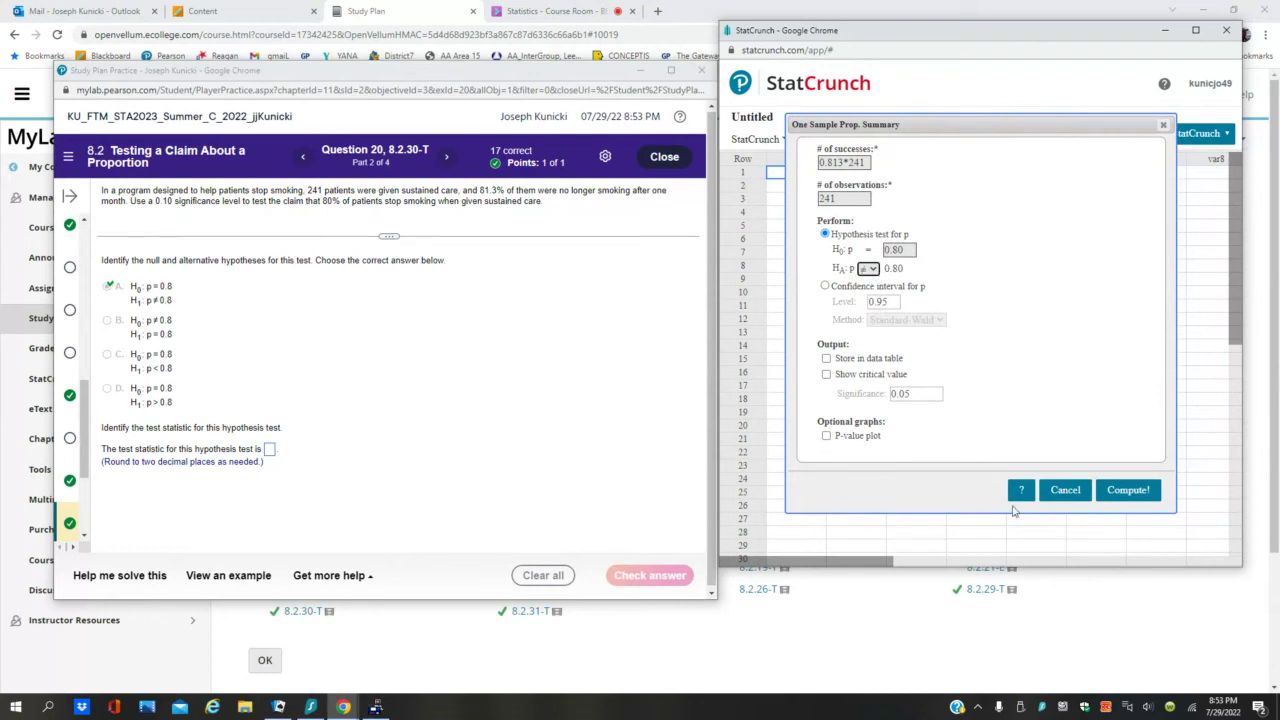
click(1138, 490)
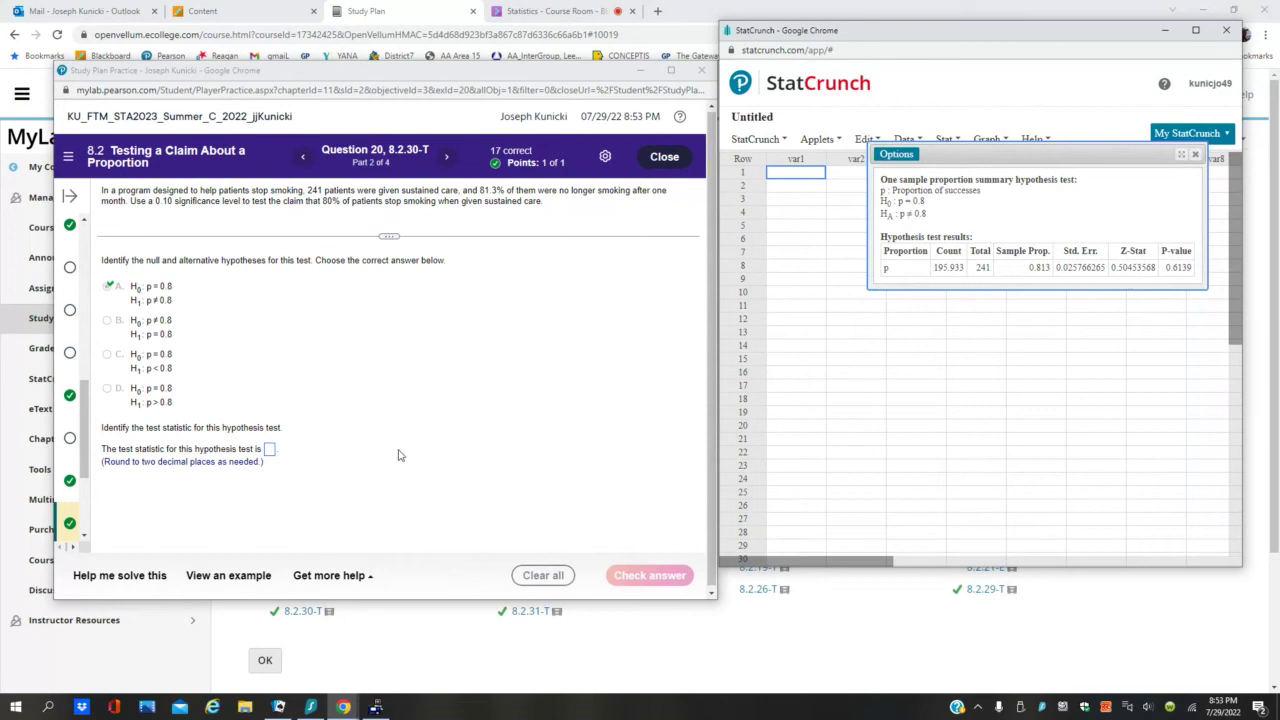
Step: Enter 0.50 as the test statistic, check it, and continue to the P-value part
click(270, 451)
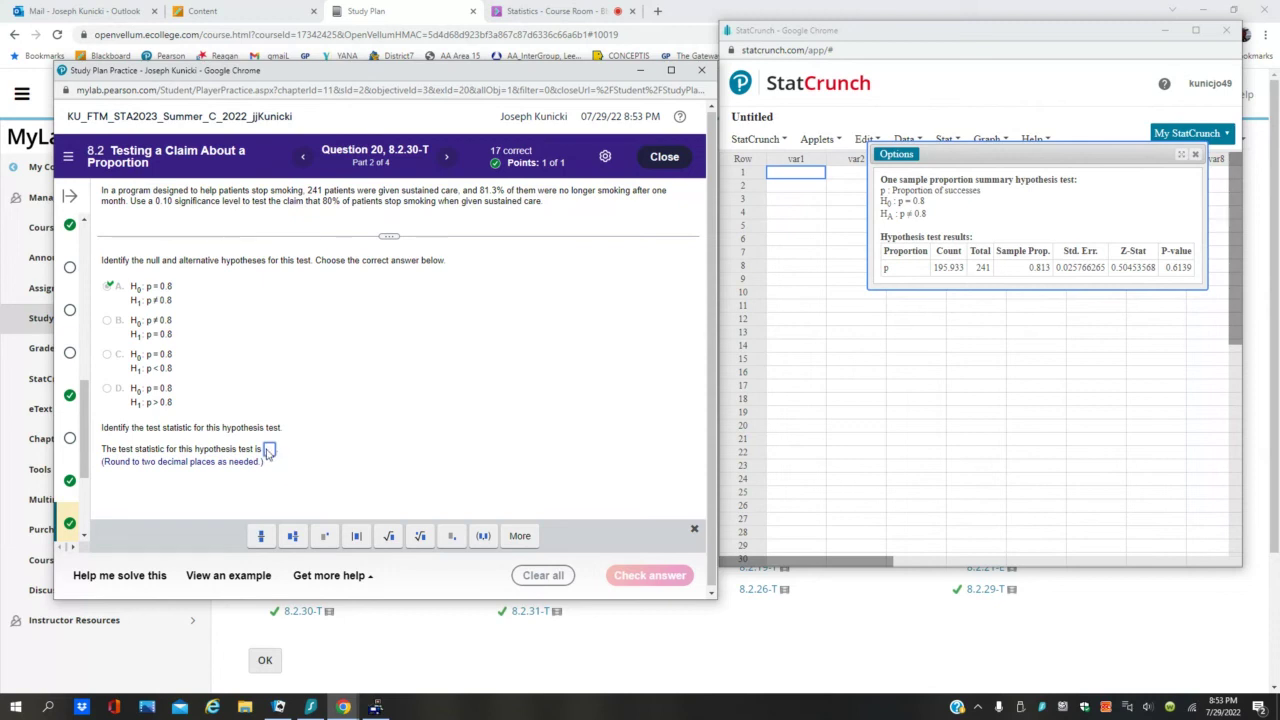
text(0.50)
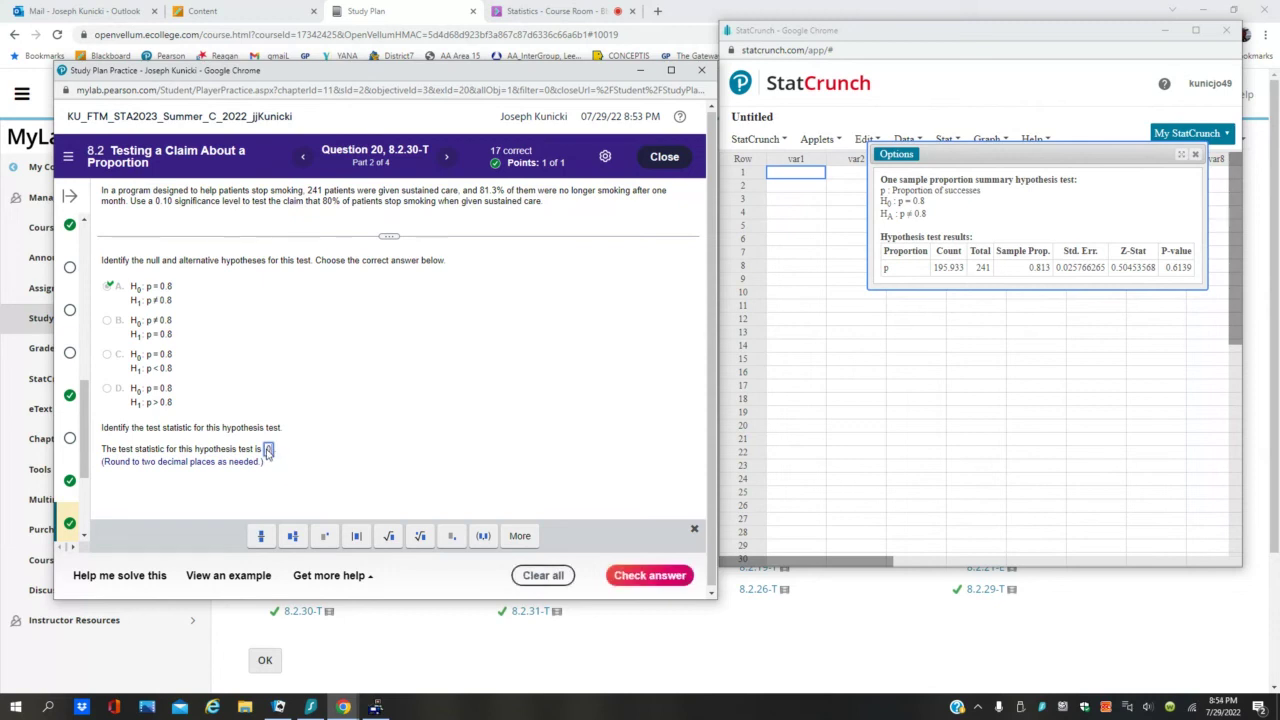
click(668, 577)
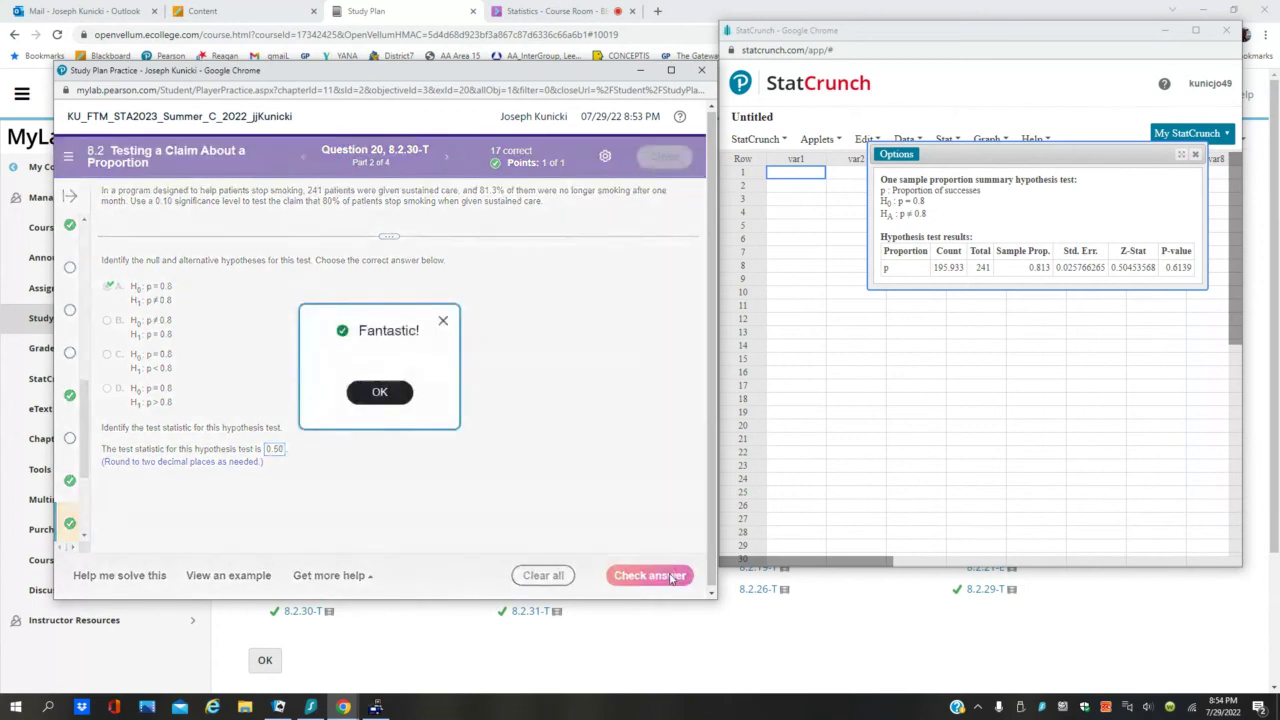
click(385, 395)
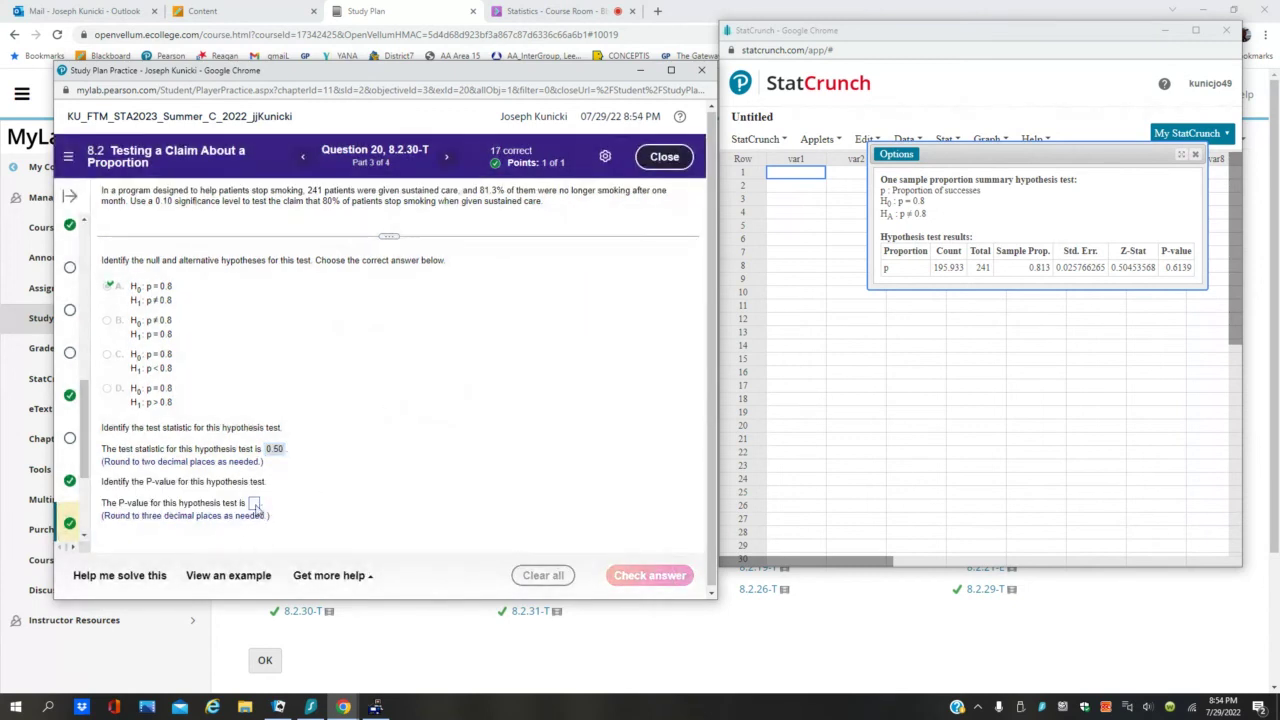
Step: Enter 0.614 as the P-value, check it, and continue to the conclusion part
click(255, 505)
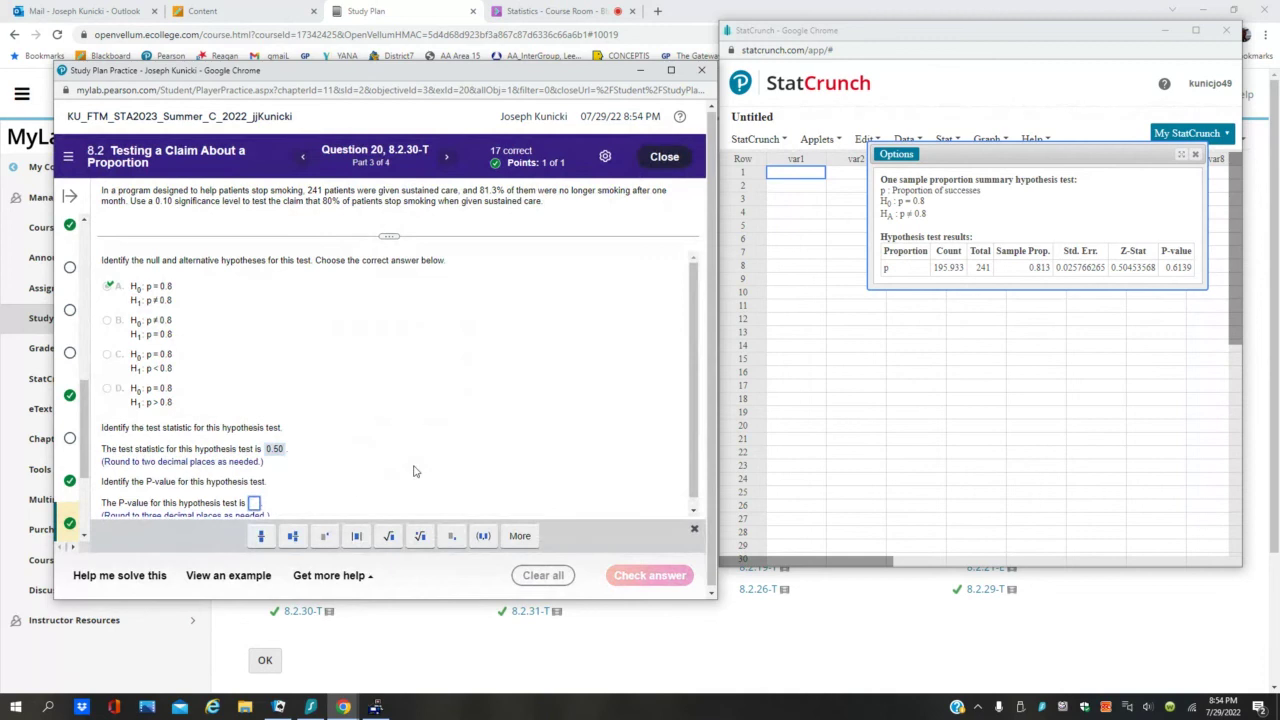
text(0.614)
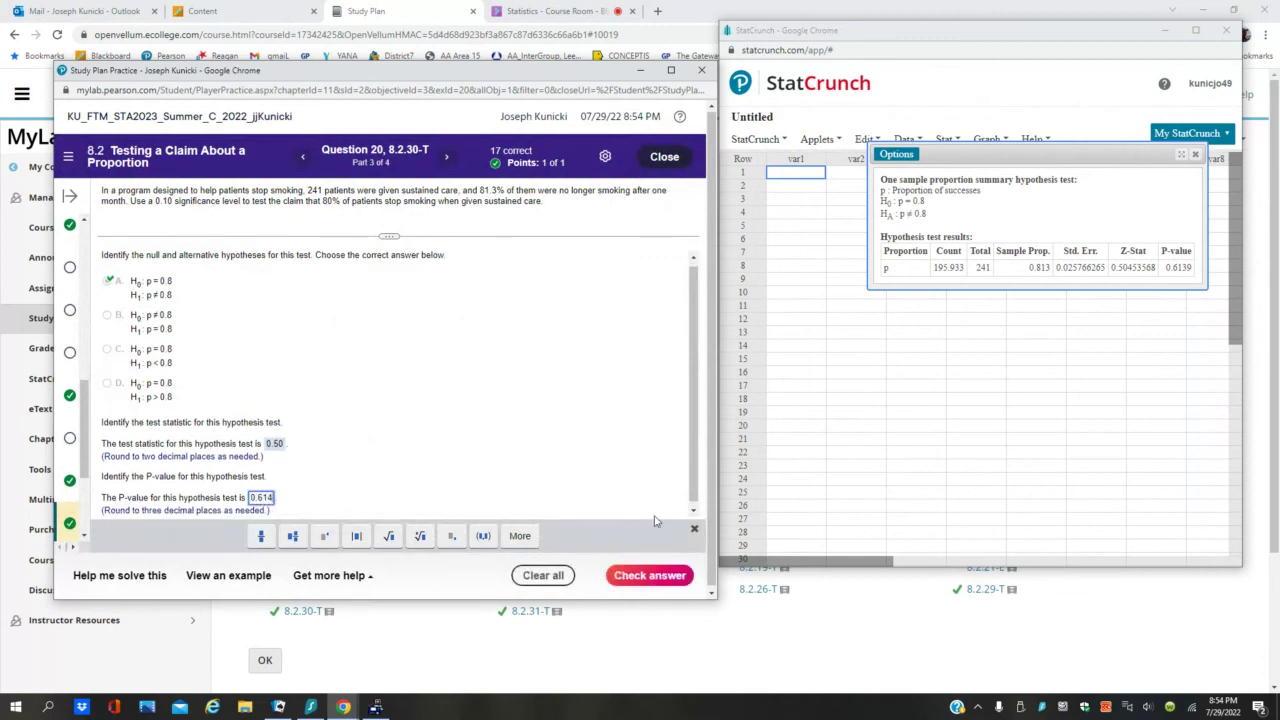
click(674, 578)
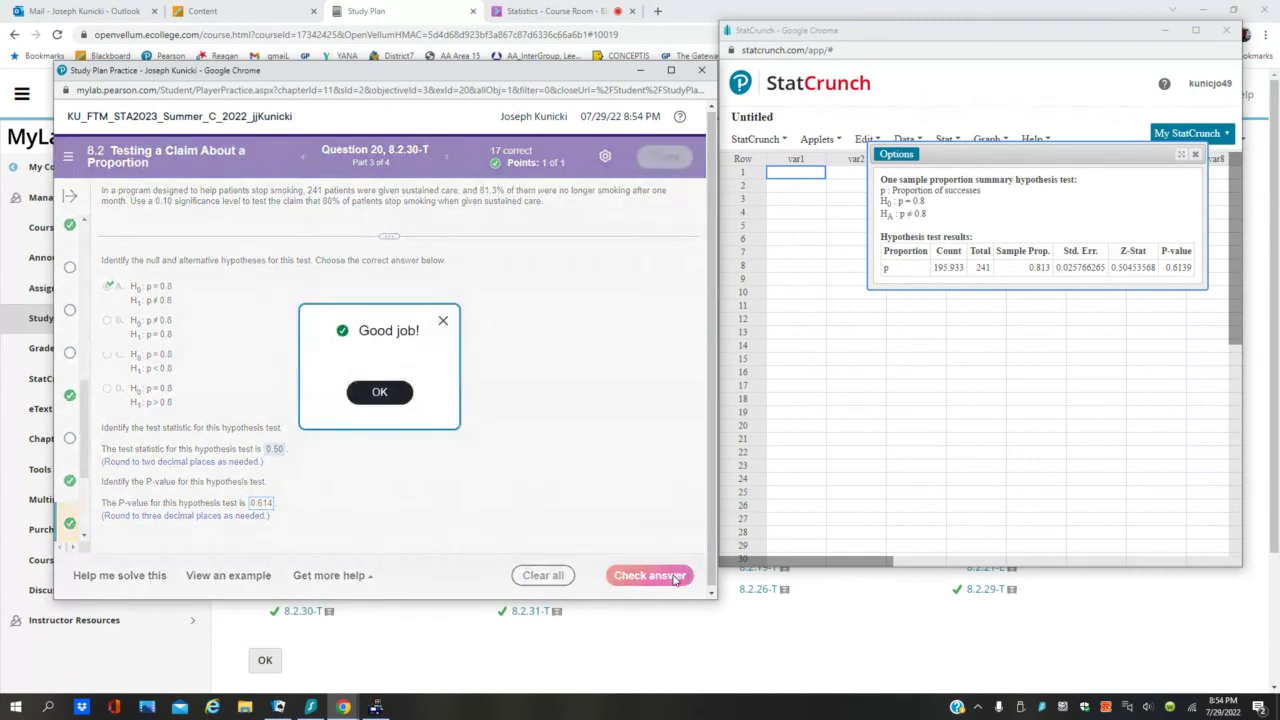
click(396, 398)
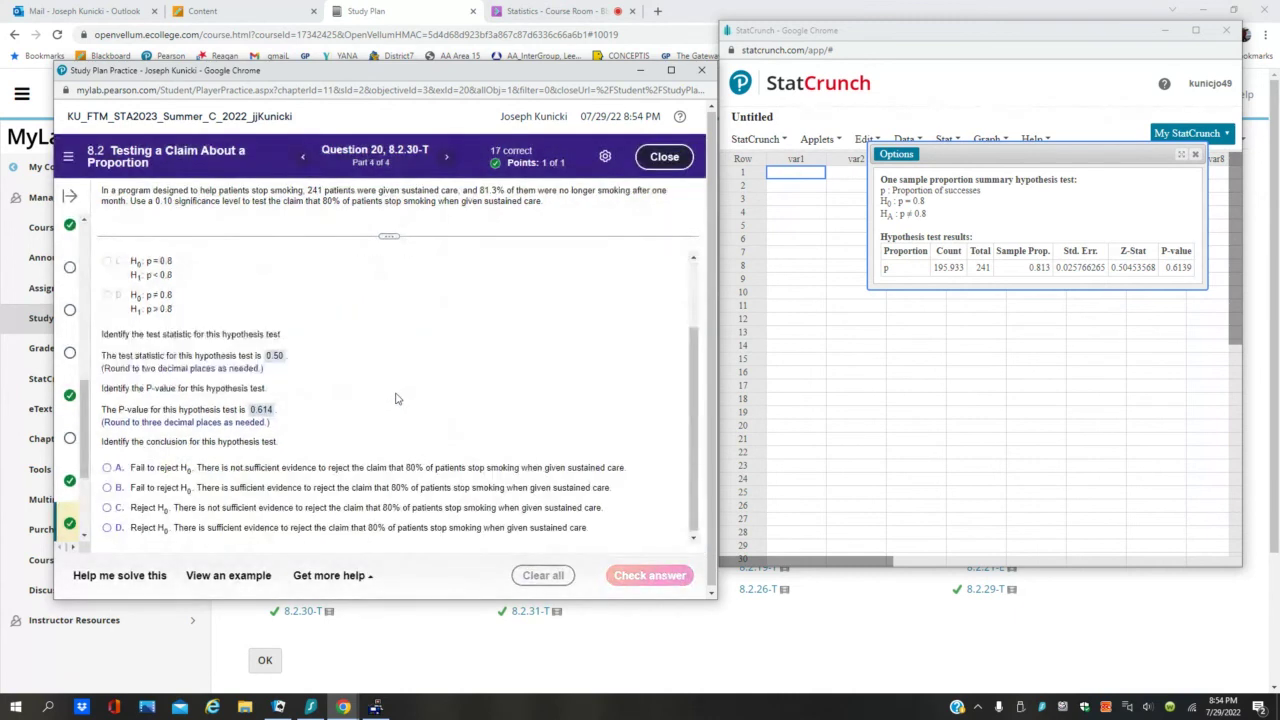
Step: Choose option A, fail to reject H0 for insufficient evidence, and check the answer
scroll(690, 420, down, 1)
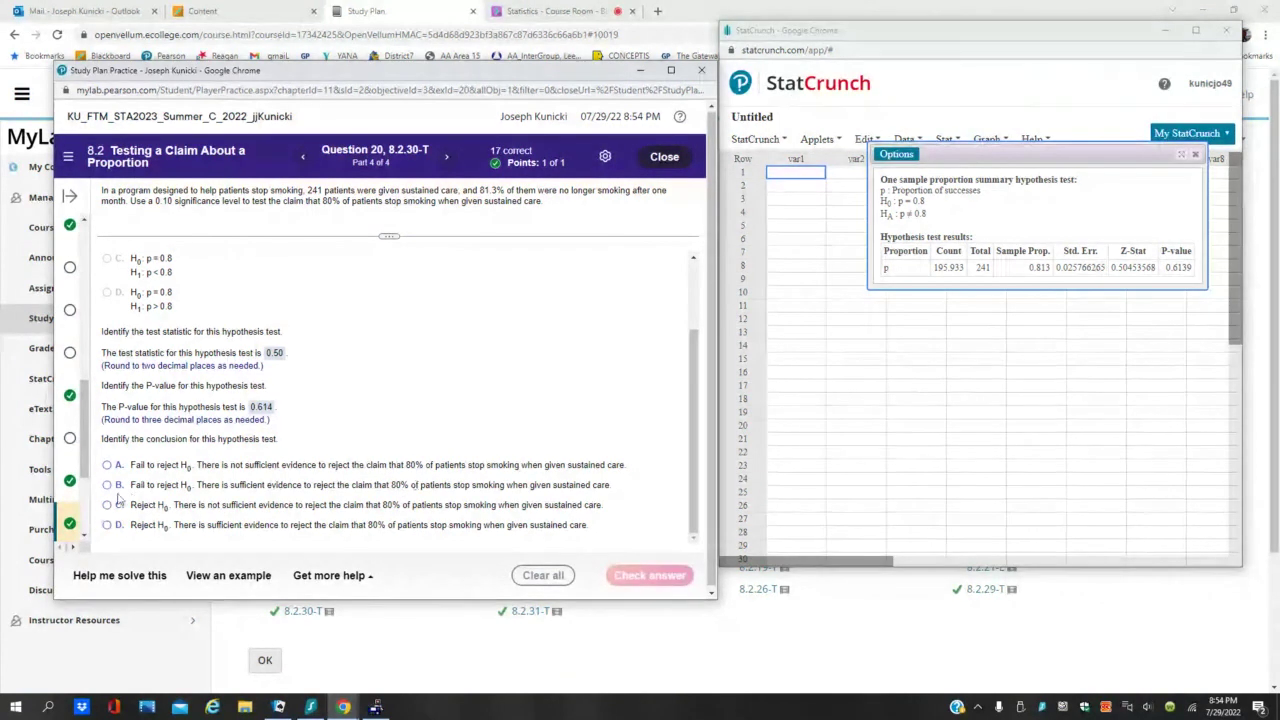
click(107, 466)
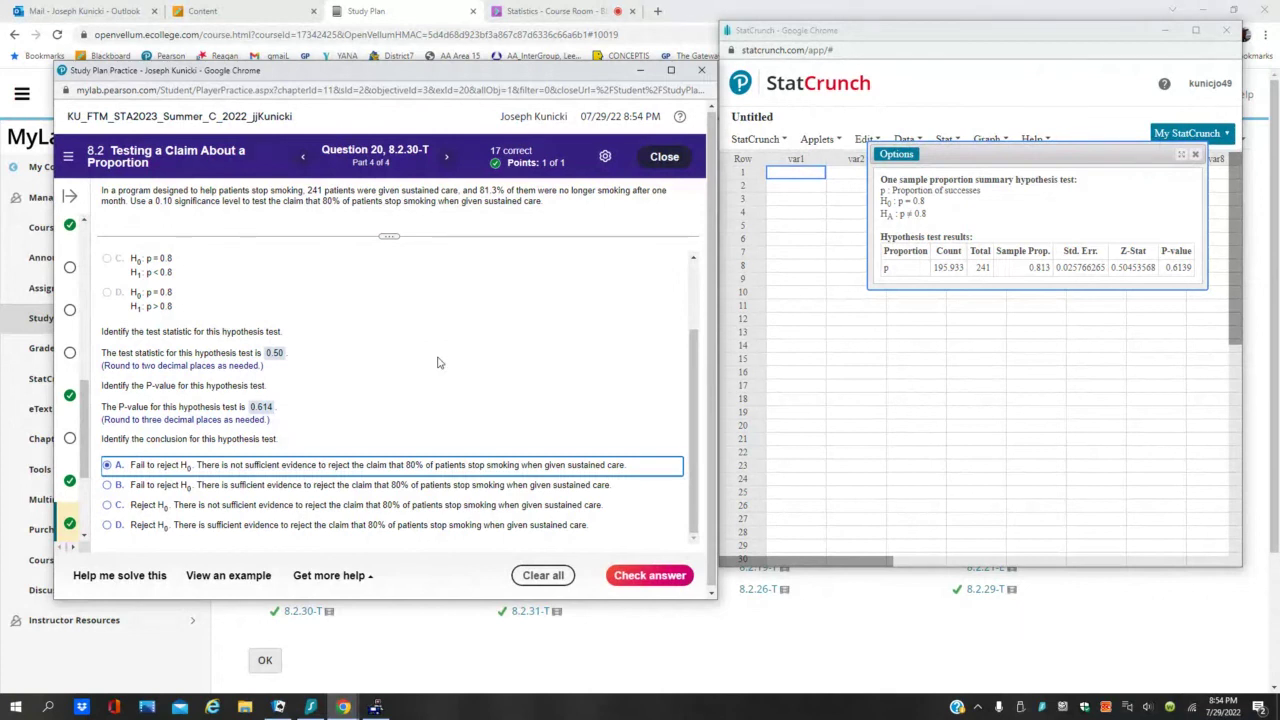
click(647, 577)
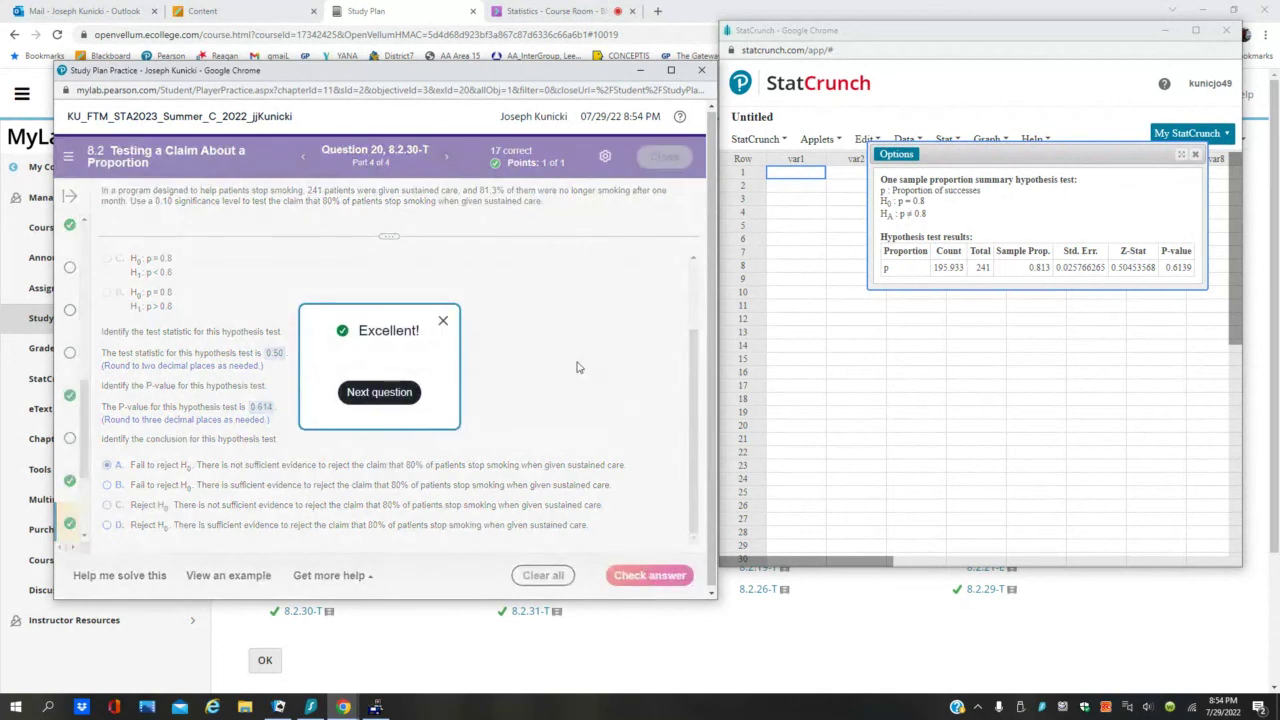
Step: Advance to question 8.2.31-T, then return to Collaborate with its session menu open
click(397, 394)
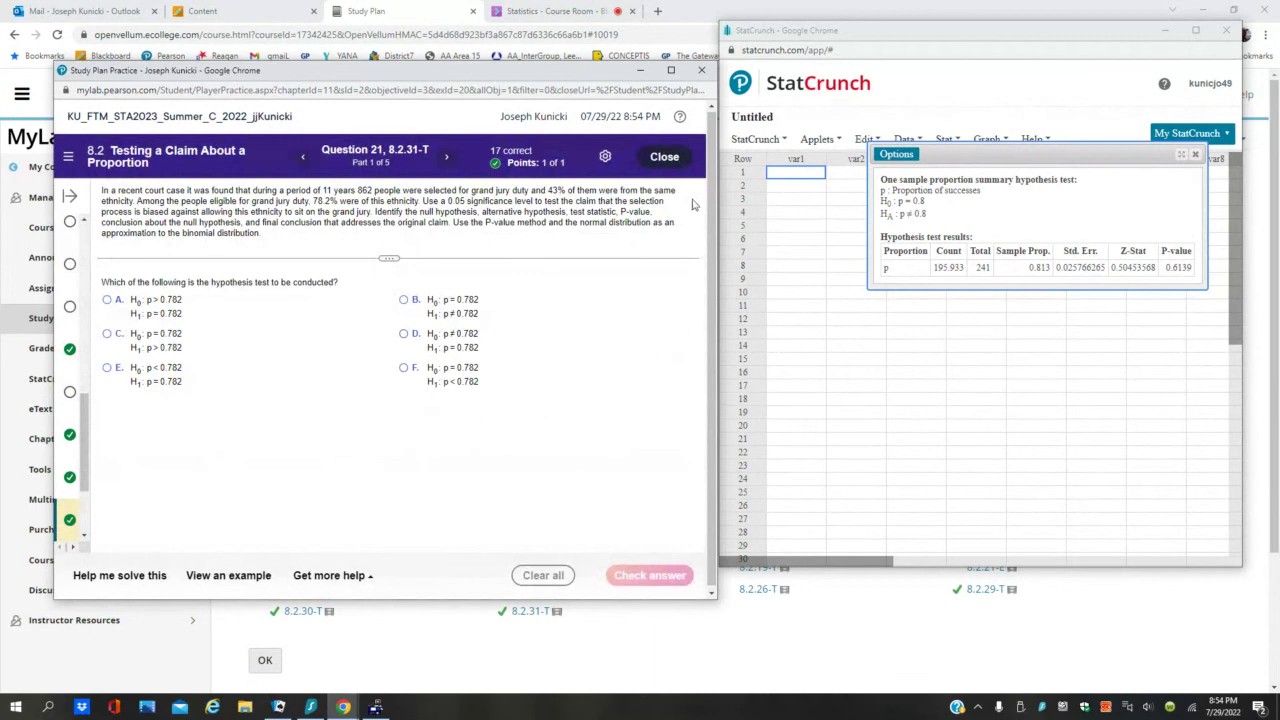
click(540, 11)
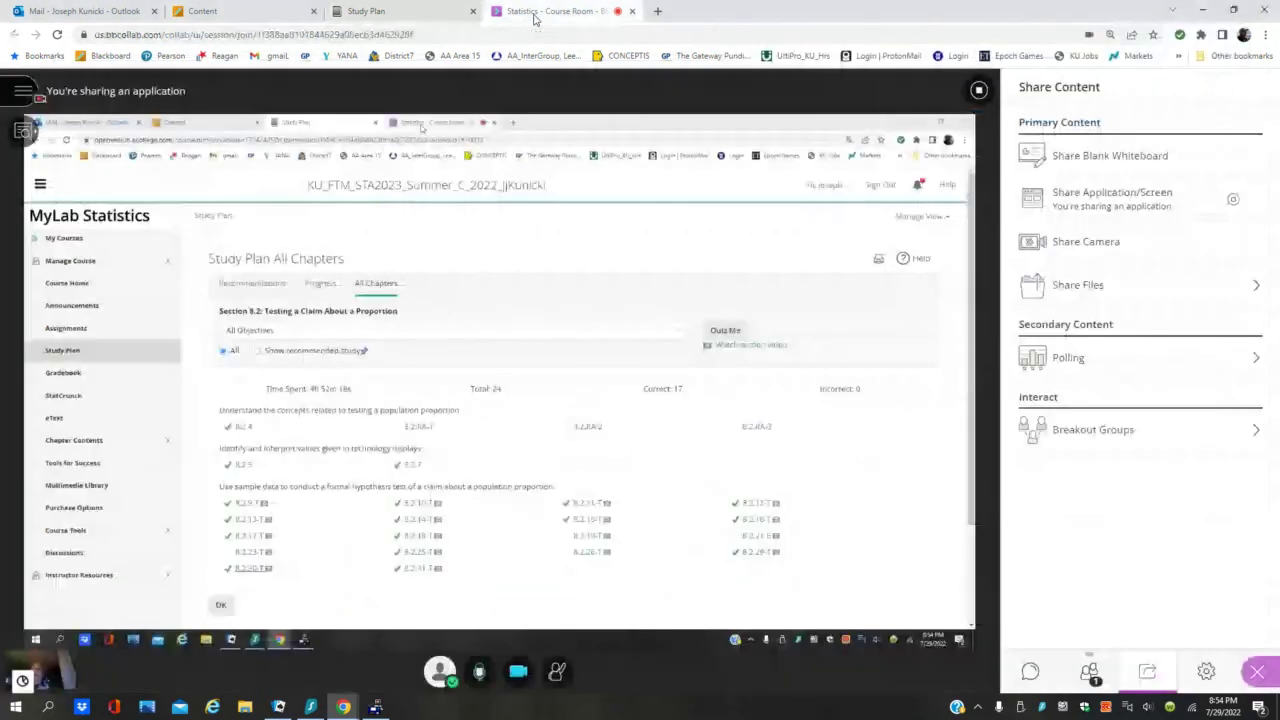
click(22, 92)
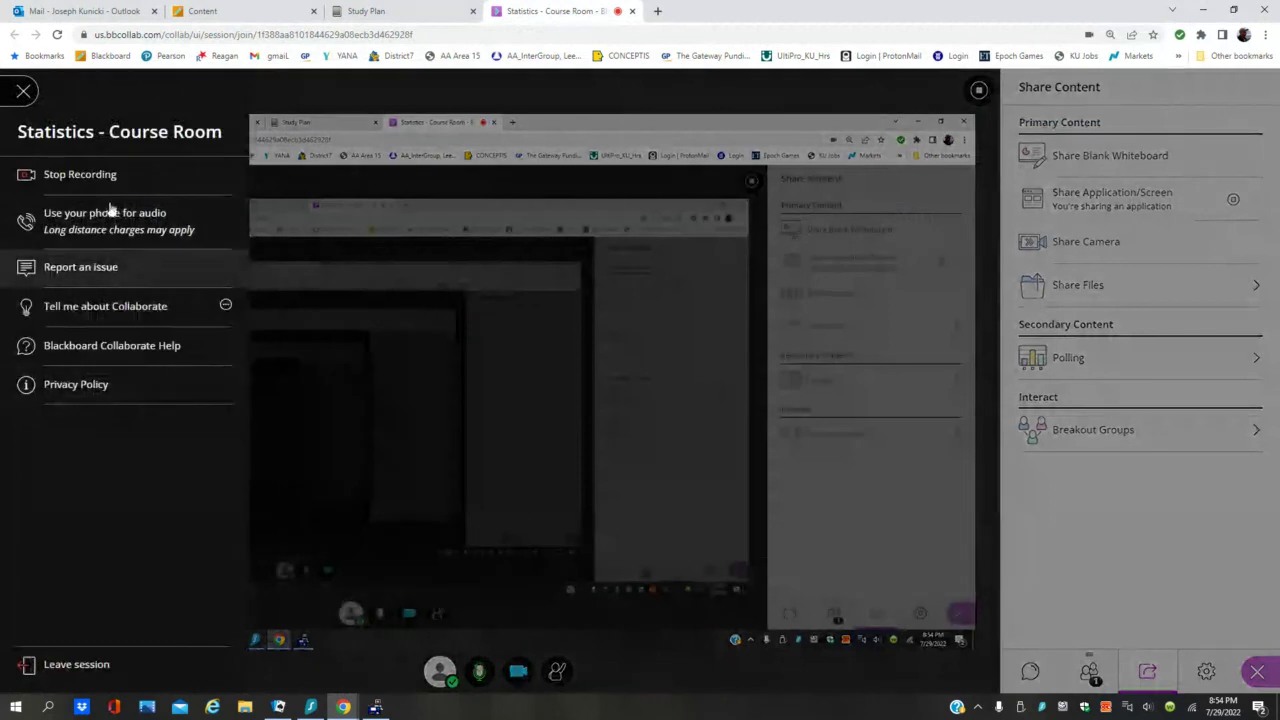